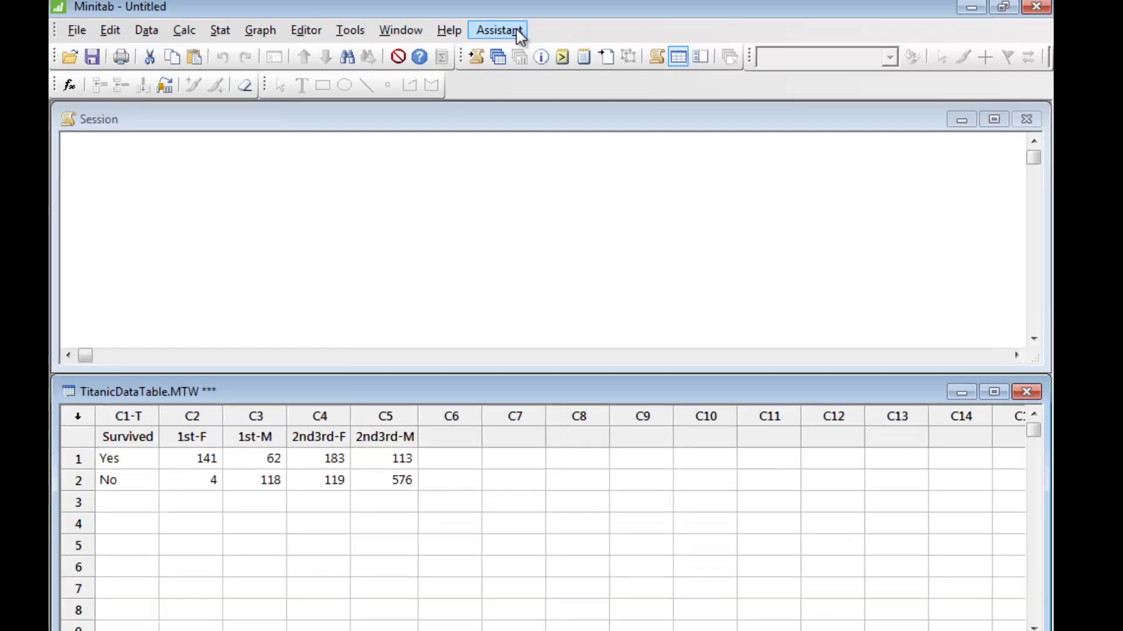
Step: Create an Assistant pie chart of Survived, summarizing the columns 1st-F through 2nd3rd-M
left_click(516, 30)
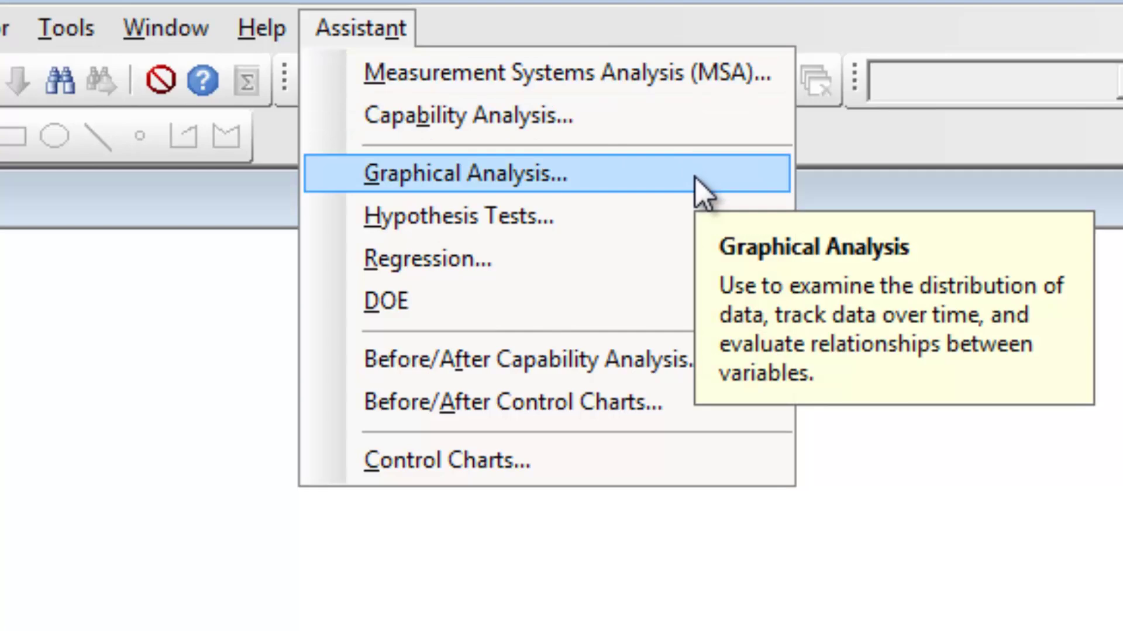
left_click(694, 177)
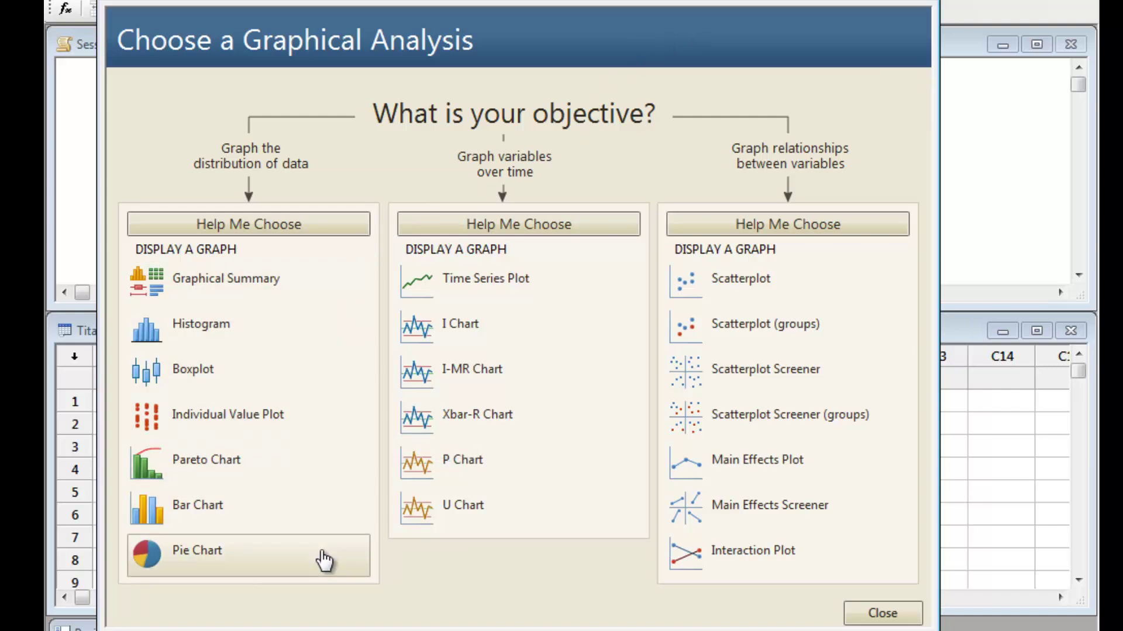
left_click(324, 560)
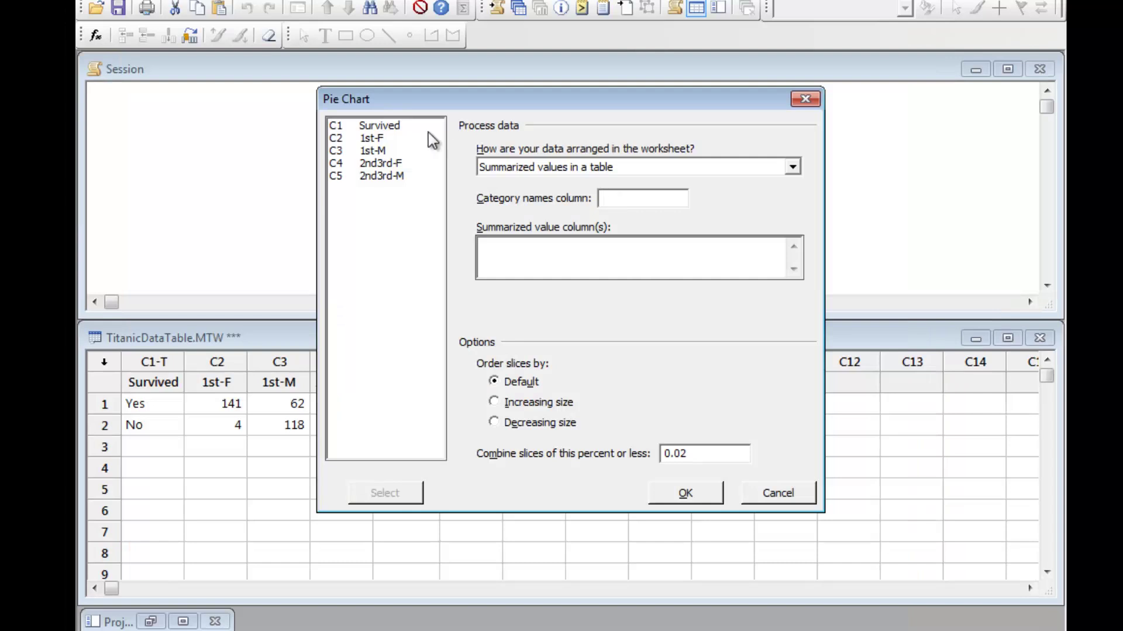
double_click(403, 127)
left_click(390, 126)
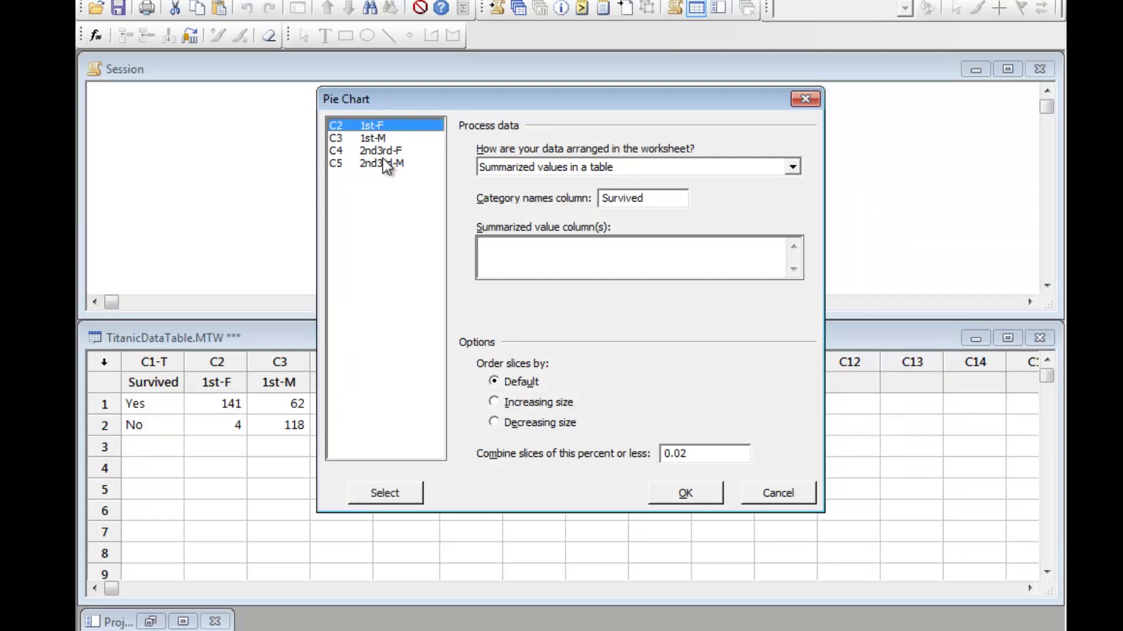
left_click(388, 165, "shift")
left_click(397, 493)
left_click(678, 493)
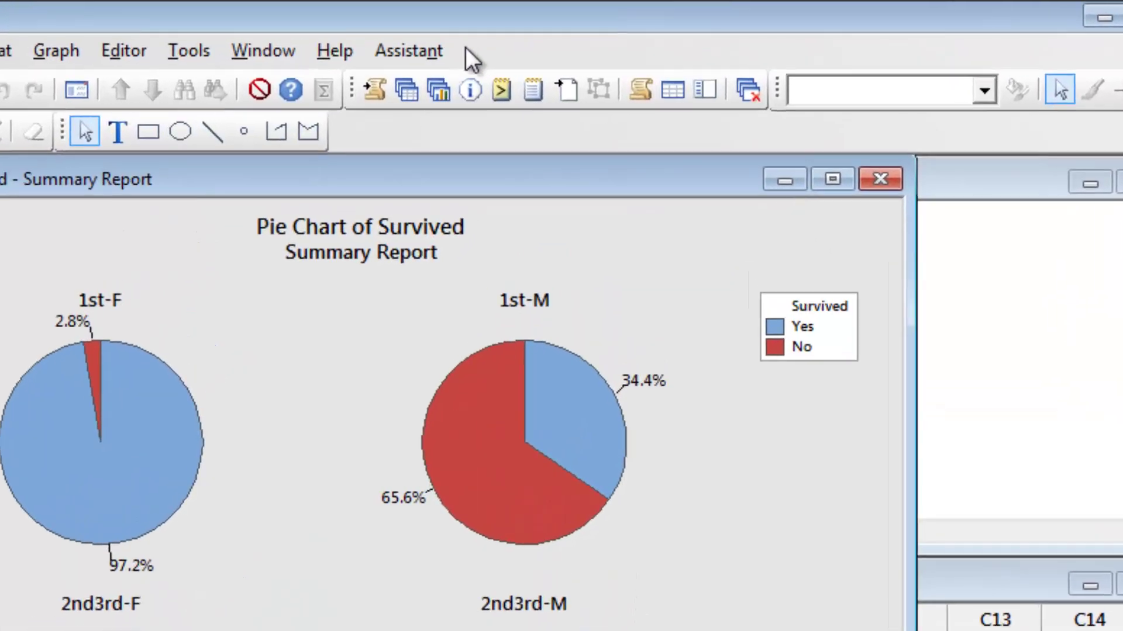
Step: Open Assistant Hypothesis Tests and the Help Me Choose guide for comparing more than two samples
left_click(515, 30)
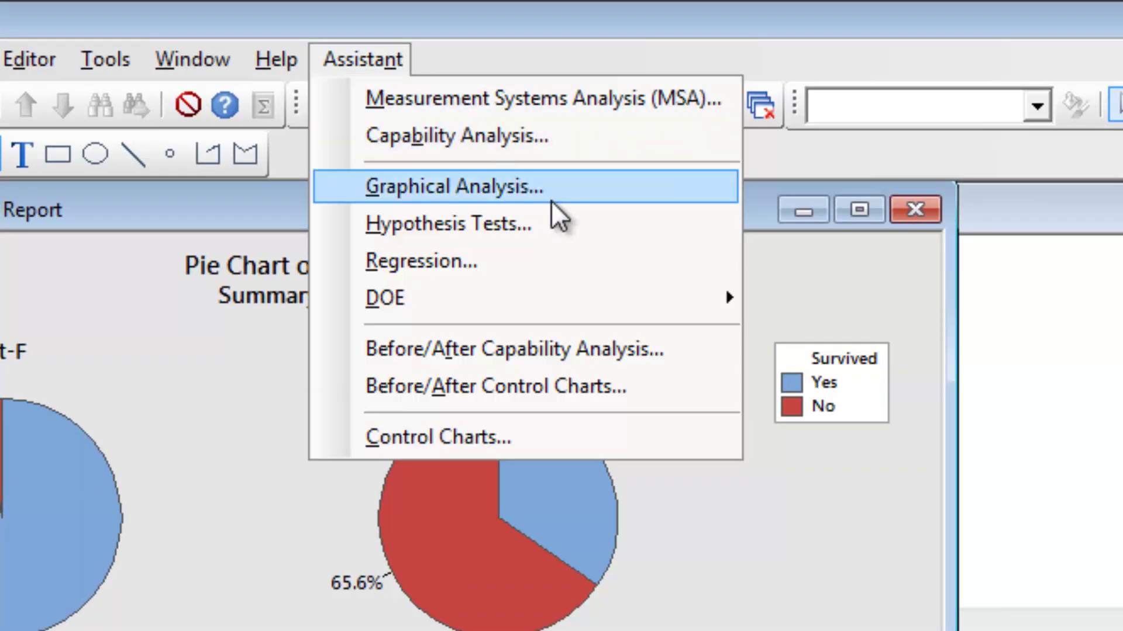
mouse_move(573, 230)
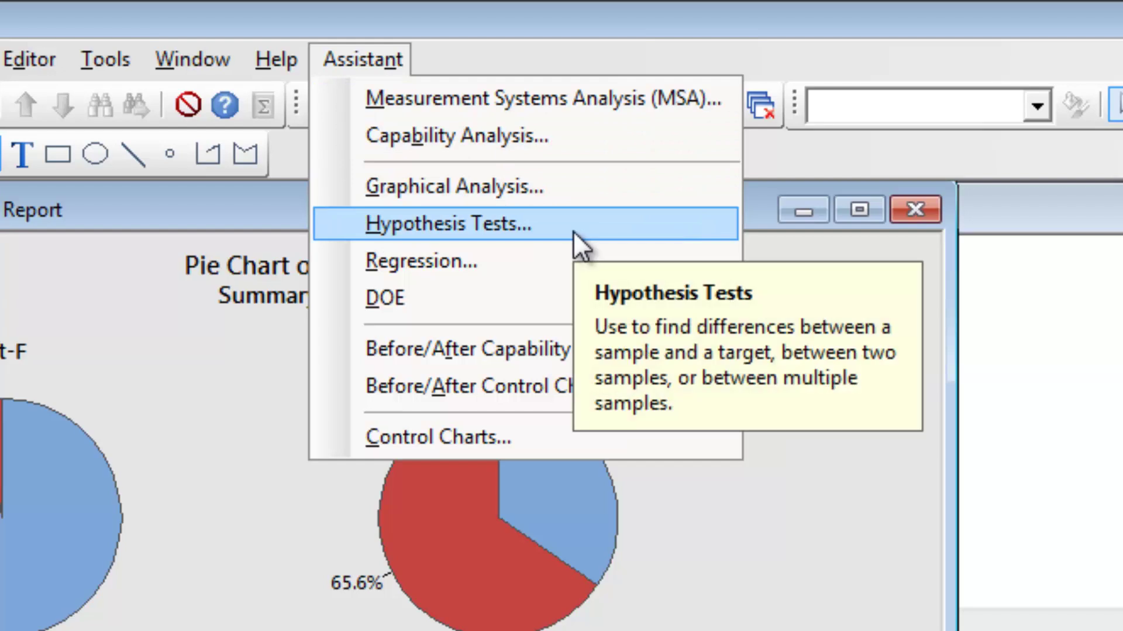
left_click(577, 235)
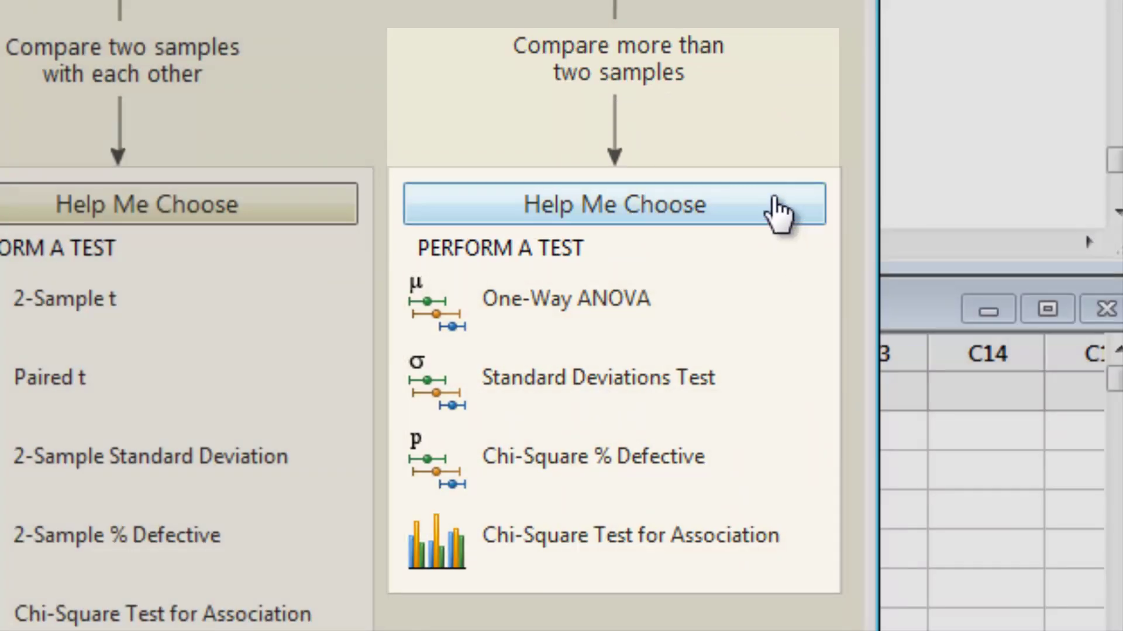
left_click(774, 202)
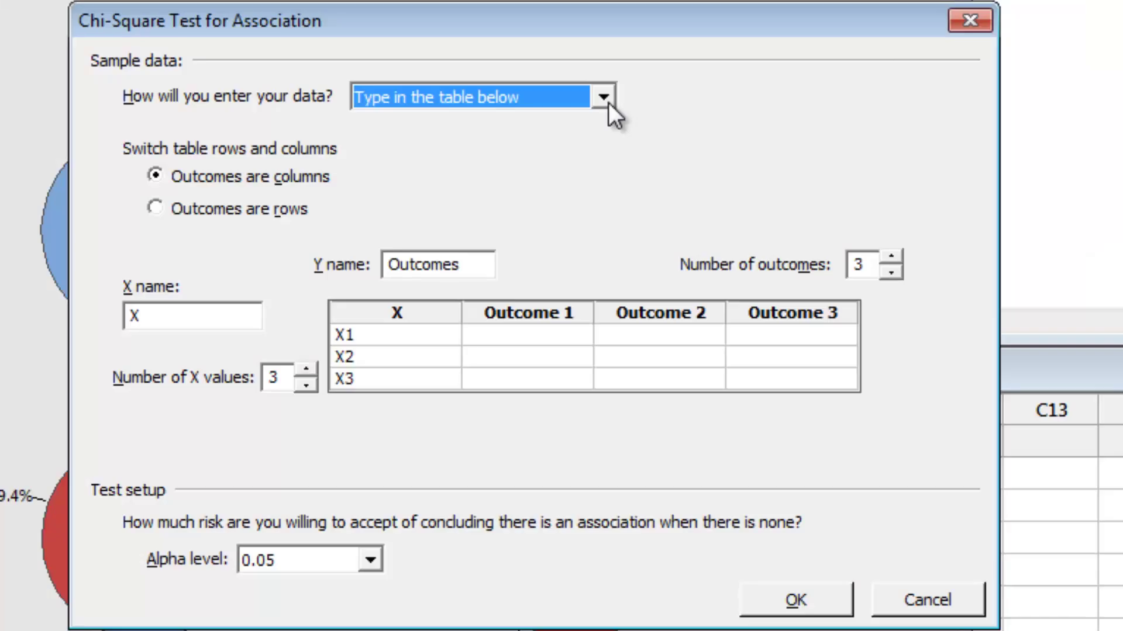
Step: Set the chi-square data to come from the worksheet, outcomes as rows, with 2 outcomes and 4 X values
left_click(609, 103)
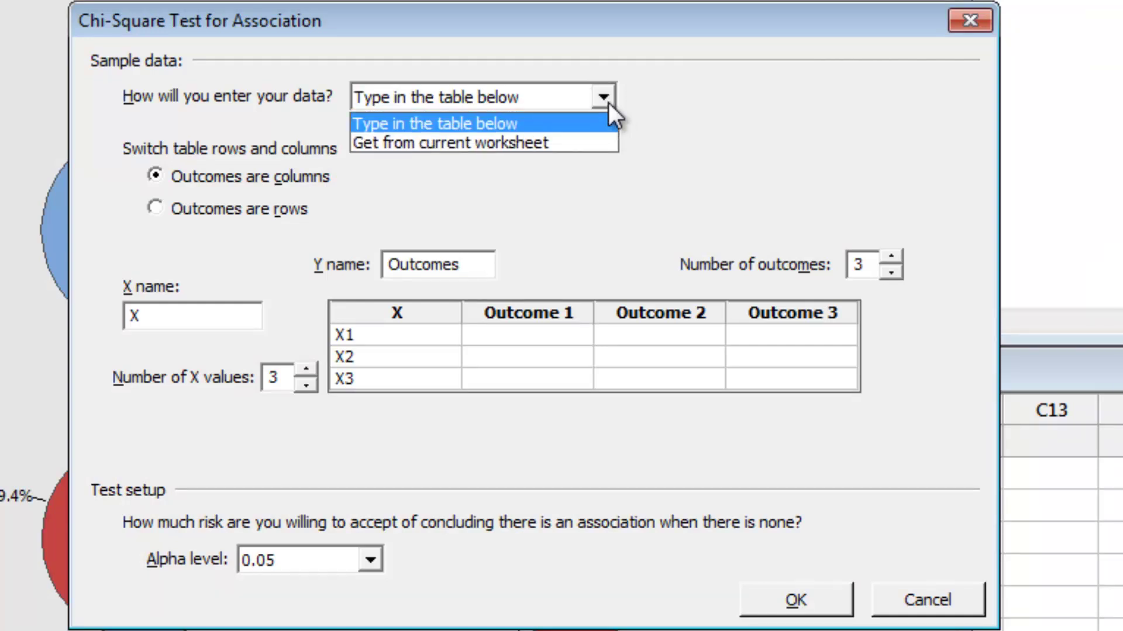
left_click(588, 142)
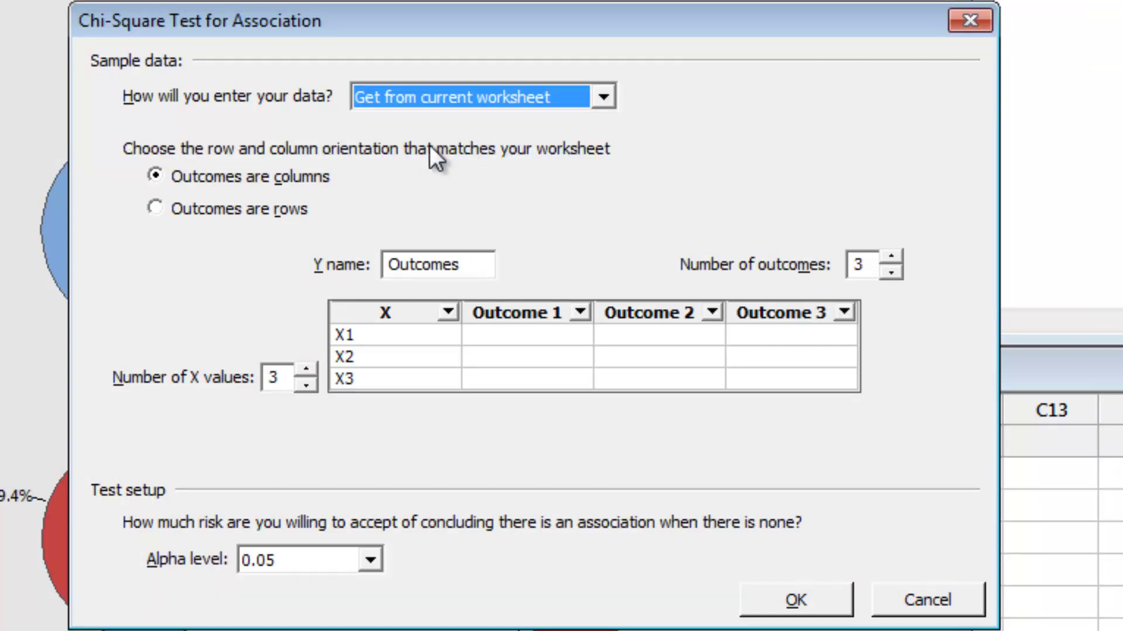
left_click(153, 206)
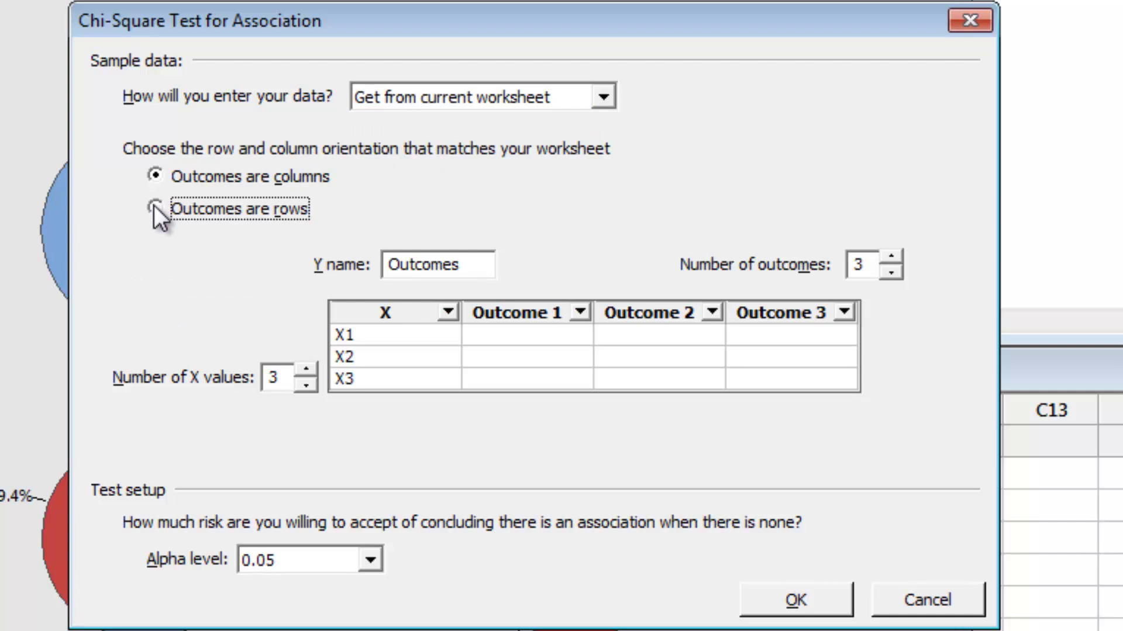
left_click(302, 386)
left_click(888, 258)
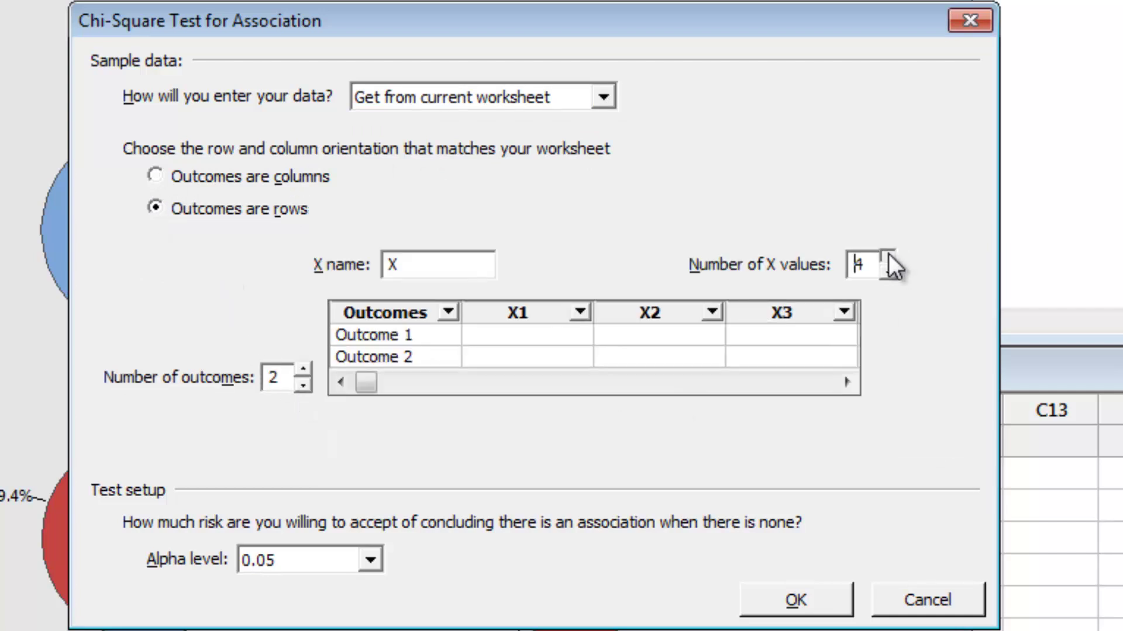
Step: Use Survived as the outcomes and 1st-F, 1st-M, 2nd3rd-F, 2nd3rd-M as X columns, and run the test
left_click(448, 310)
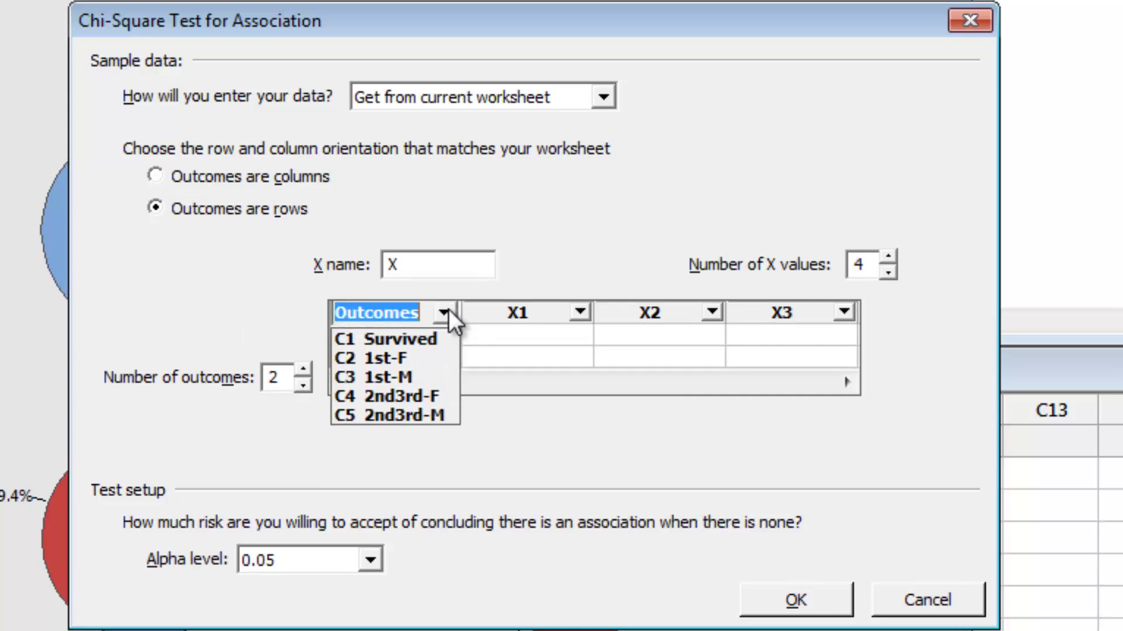
left_click(410, 336)
left_click(579, 315)
left_click(567, 338)
left_click(711, 313)
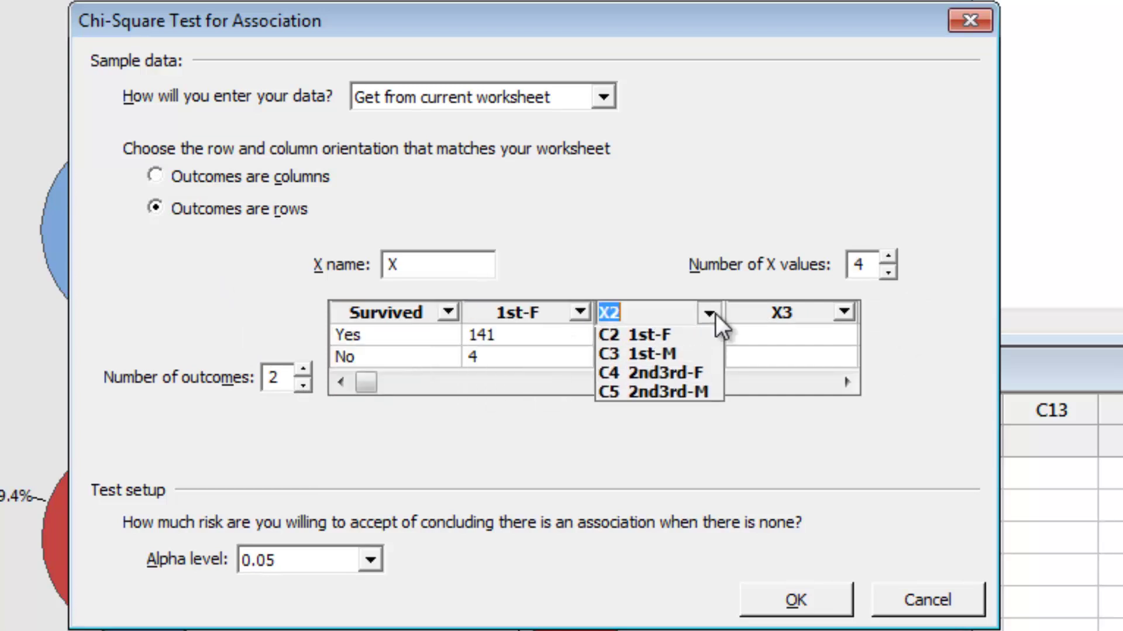
left_click(718, 357)
left_click(843, 312)
left_click(849, 375)
left_click(851, 386)
left_click(844, 312)
left_click(819, 396)
left_click(840, 601)
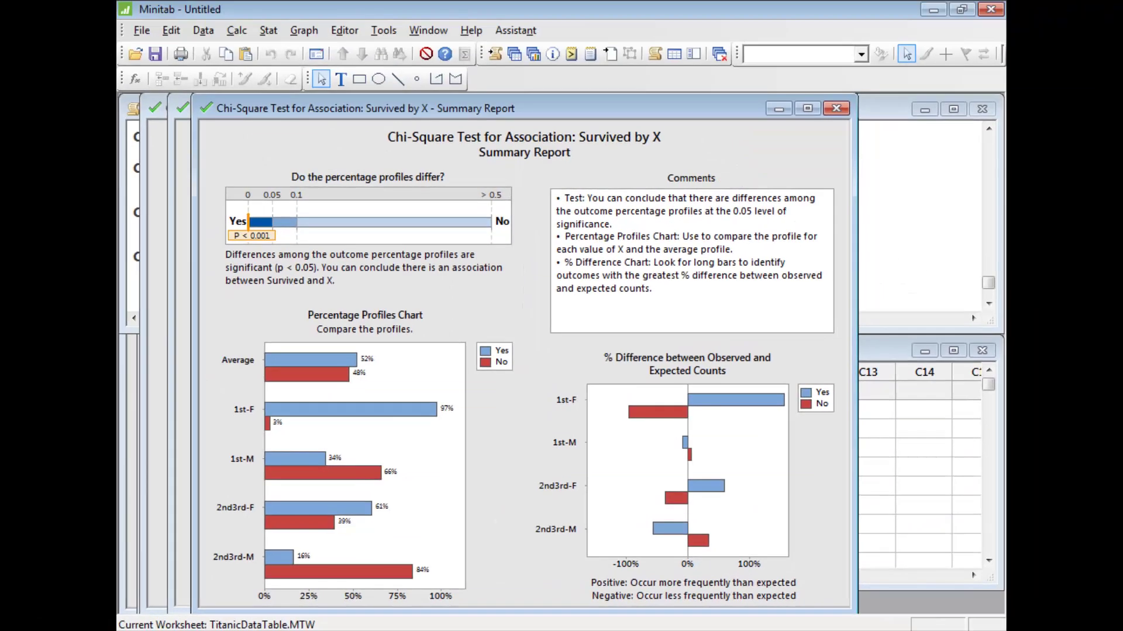
right_click(804, 356)
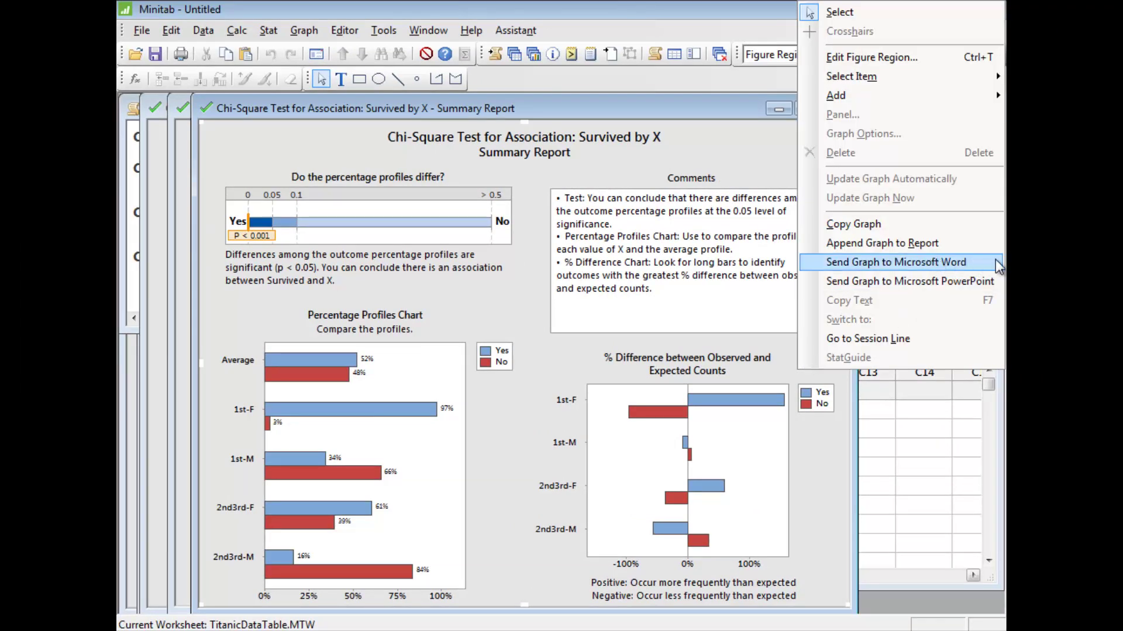
left_click(1000, 285)
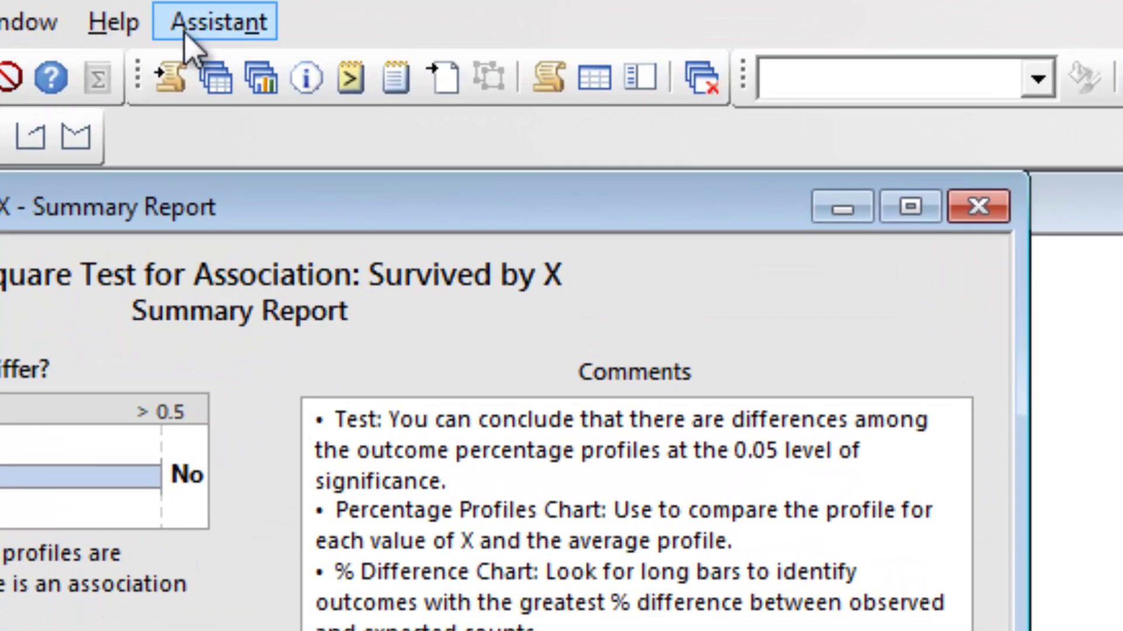
Step: Open the Assistant menu to browse the Graphical Analysis and Hypothesis Tests options
left_click(189, 27)
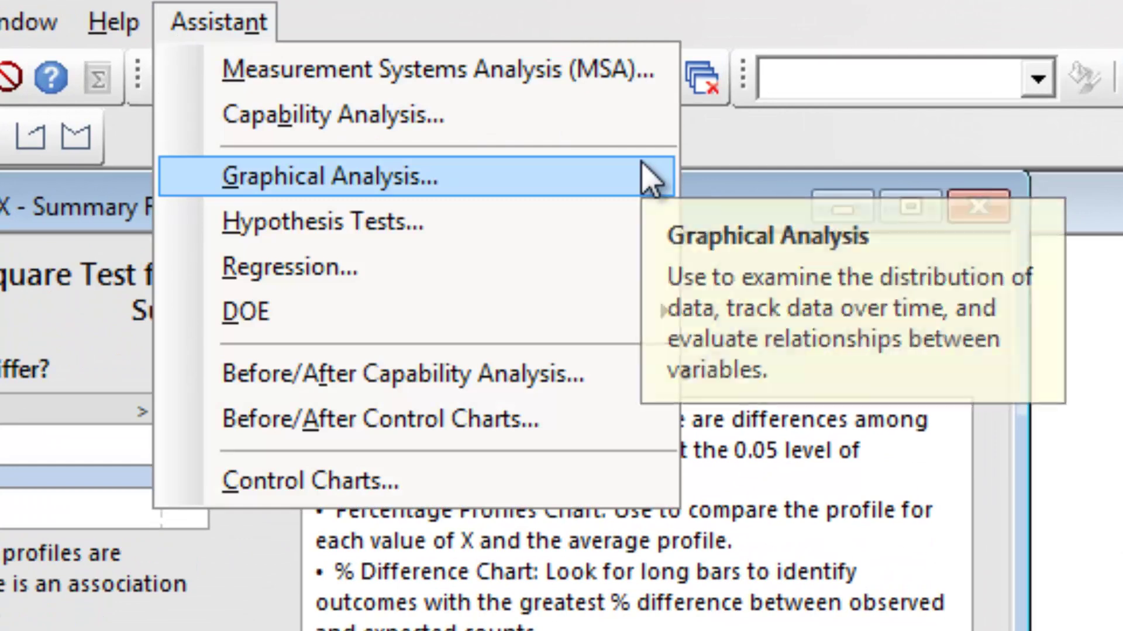
mouse_move(648, 177)
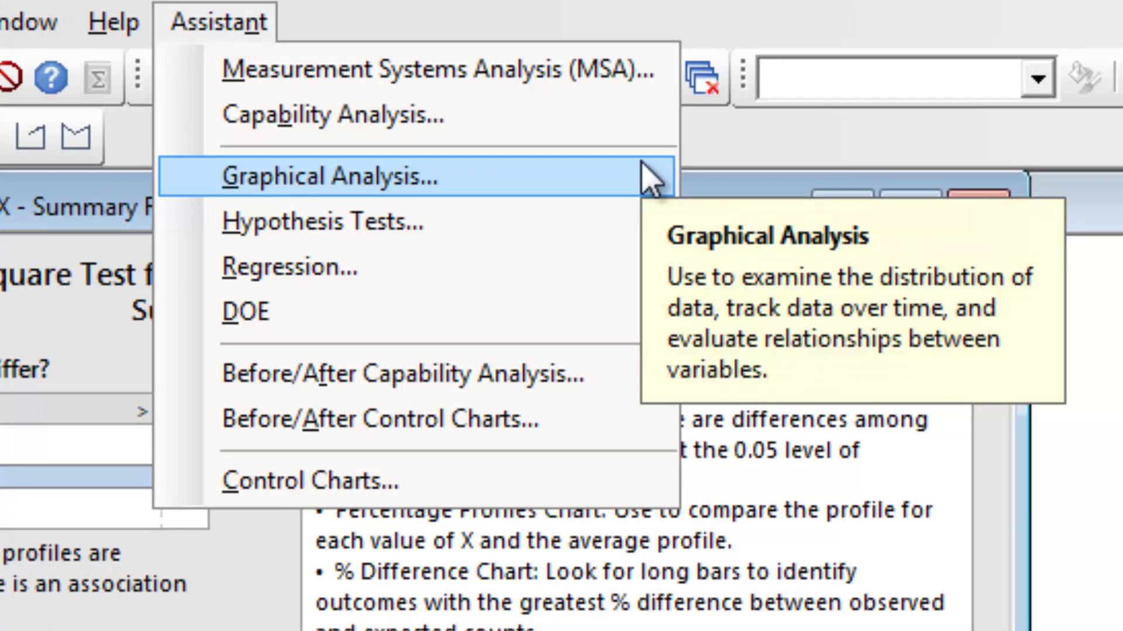
mouse_move(620, 225)
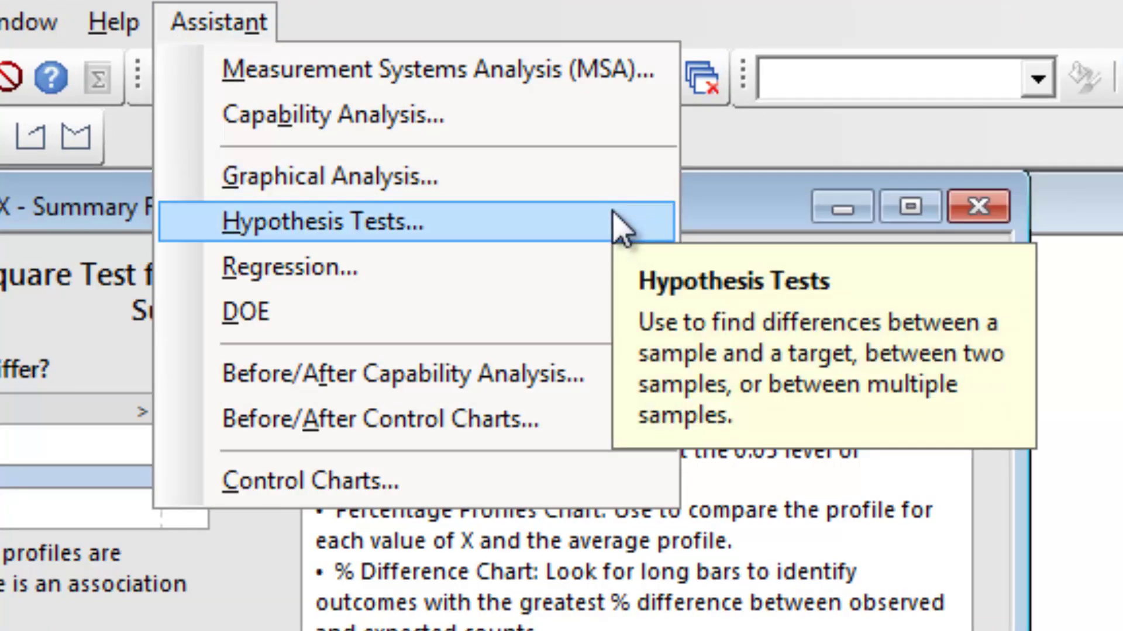